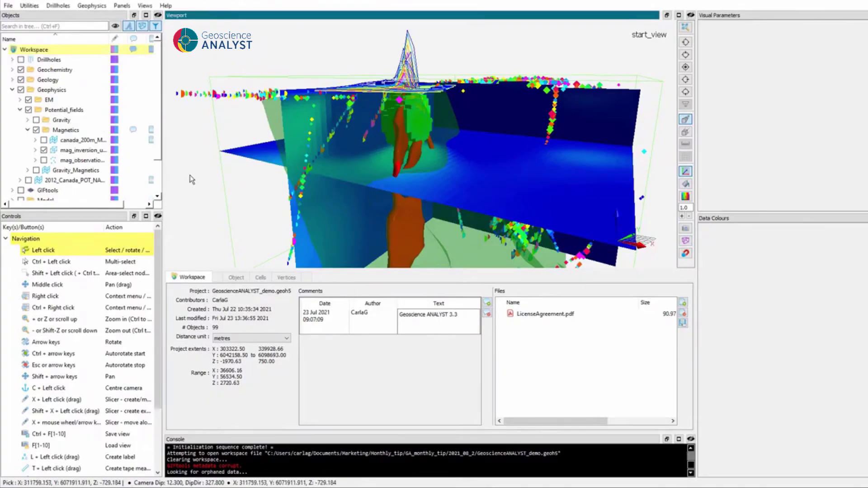
Step: Show only the Drillholes group's 61 traces, hide the other groups, and zoom in close on them
key(Left)
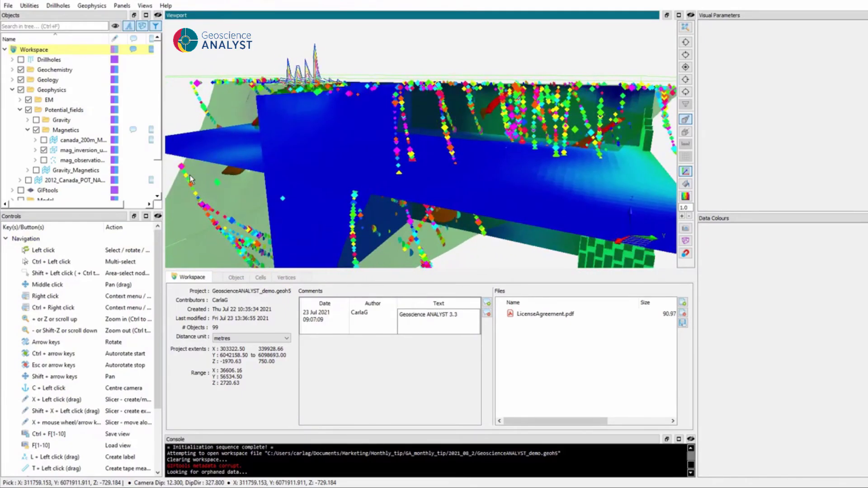
drag(457, 167, 463, 188)
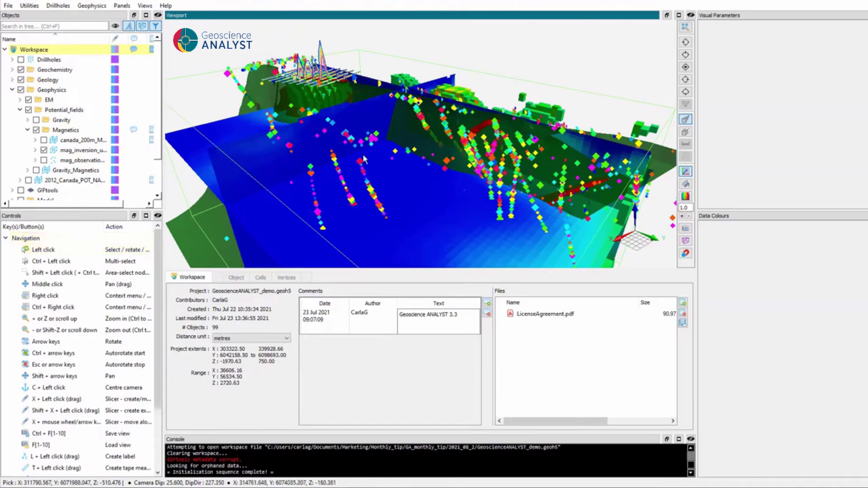
ctrl+click(20, 59)
middle_drag(452, 149, 466, 169)
scroll(466, 168, up, 5)
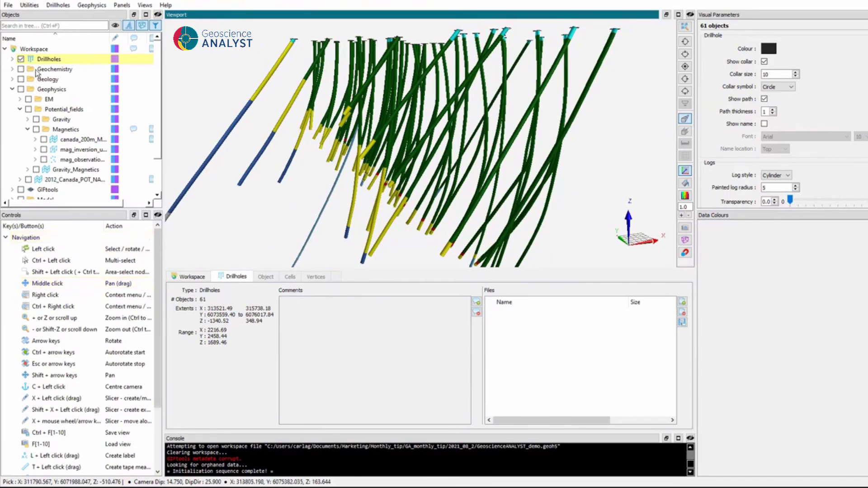
Step: Show only the 6_Millrock_member and 5_Orebody geology intervals, then colour the drillholes by CU_percent
click(11, 59)
click(51, 69)
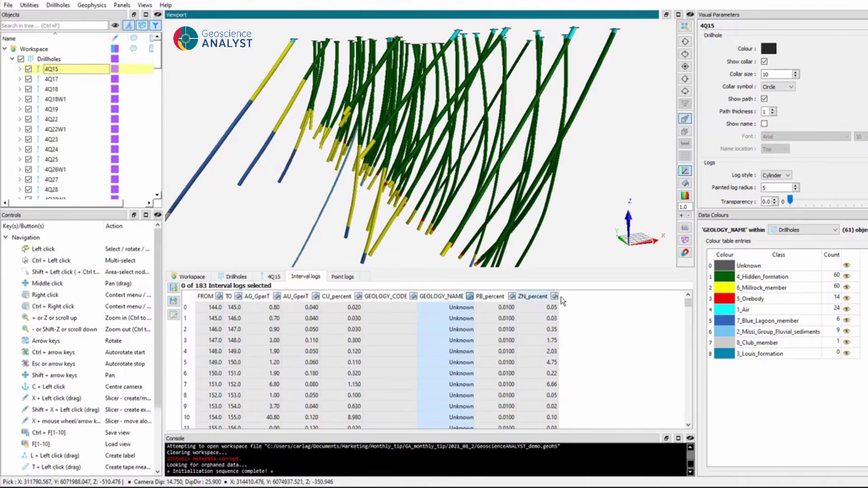
click(712, 289)
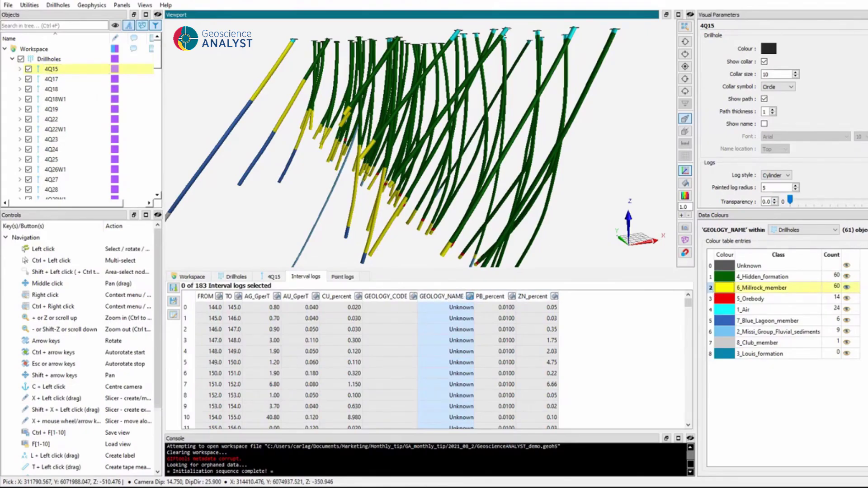
ctrl+click(847, 287)
click(847, 299)
click(847, 299)
drag(502, 248, 450, 239)
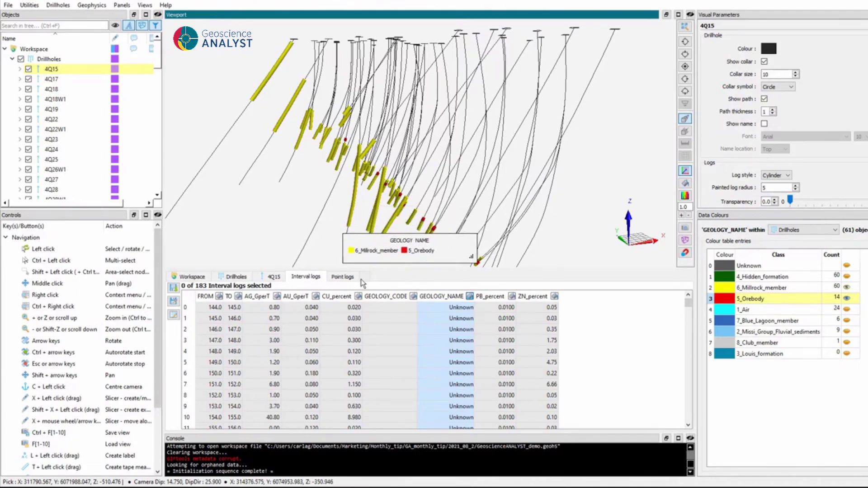
click(358, 296)
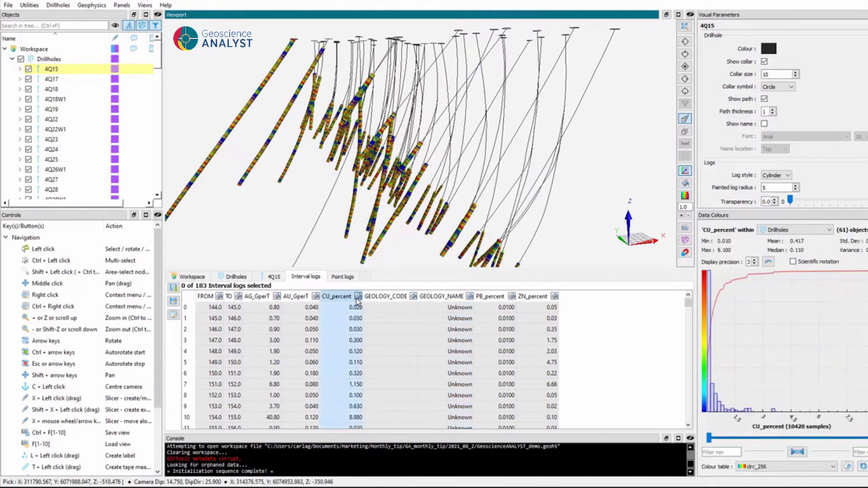
Step: Scale the drillhole logs by value and plot their profiles along the hole
click(75, 59)
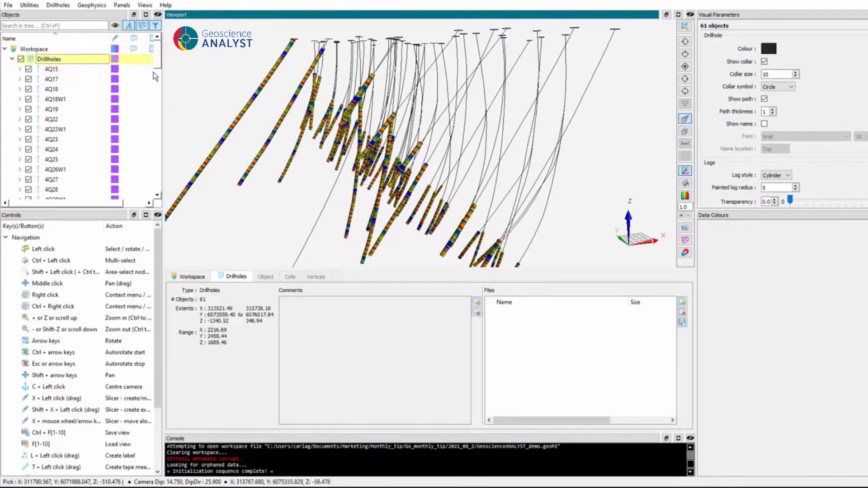
scroll(789, 148, down, 2)
click(764, 155)
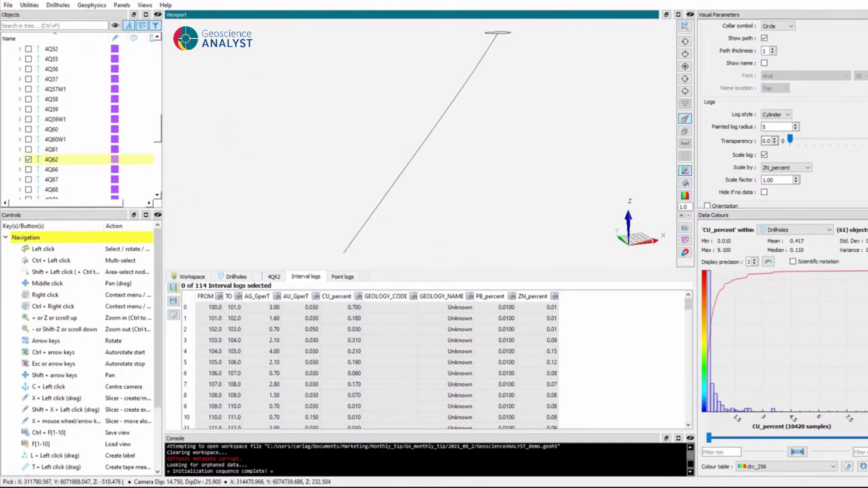
scroll(789, 113, down, 5)
scroll(707, 87, down, 1)
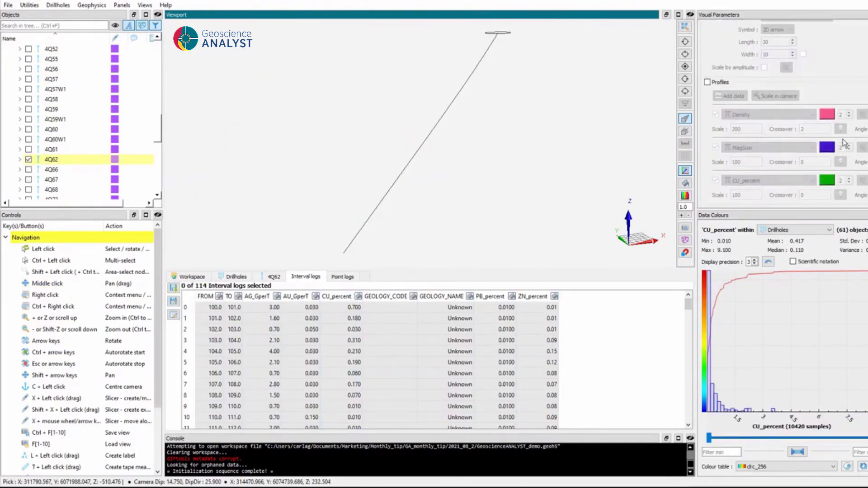
click(707, 82)
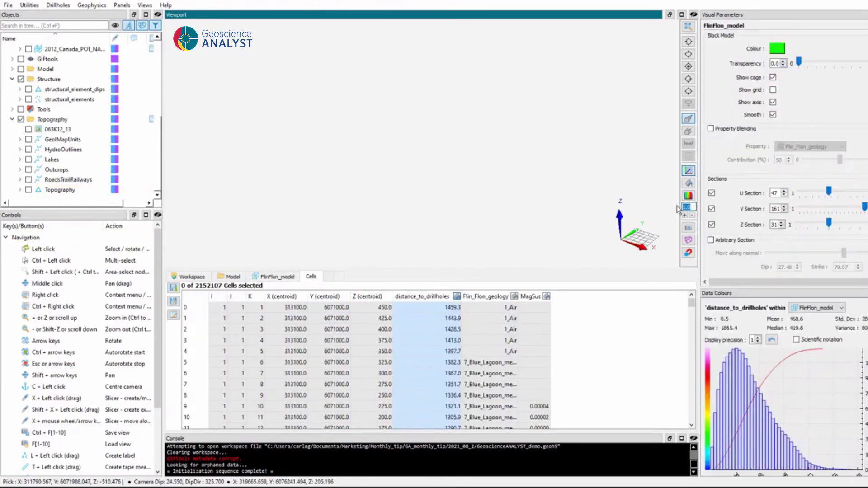
Step: Display the FlinFlon_model block model, centred in view and coloured by MagSus
click(12, 69)
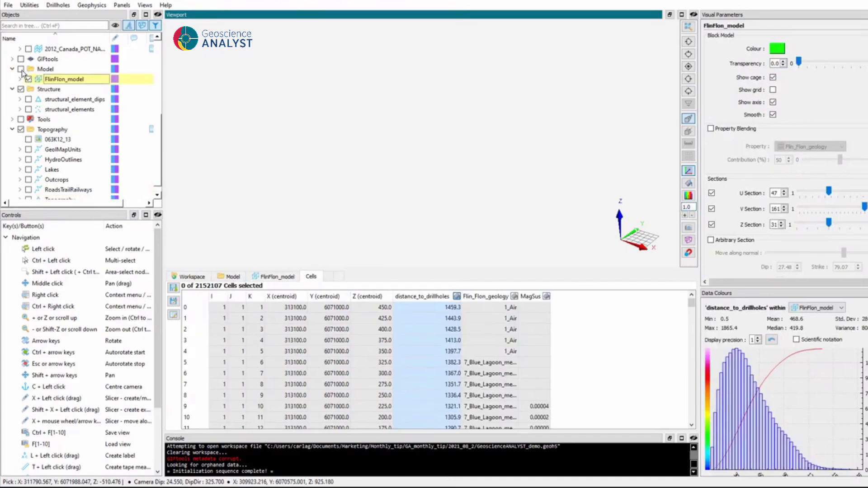
click(28, 79)
middle_drag(421, 203, 418, 145)
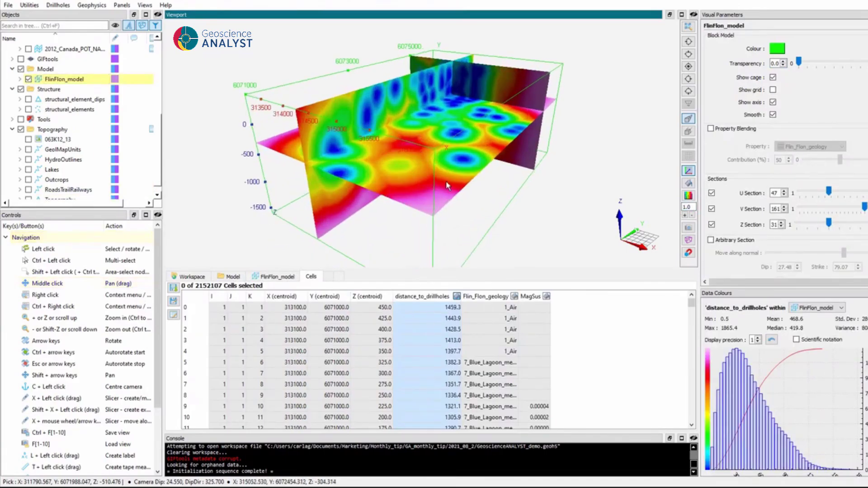
click(515, 298)
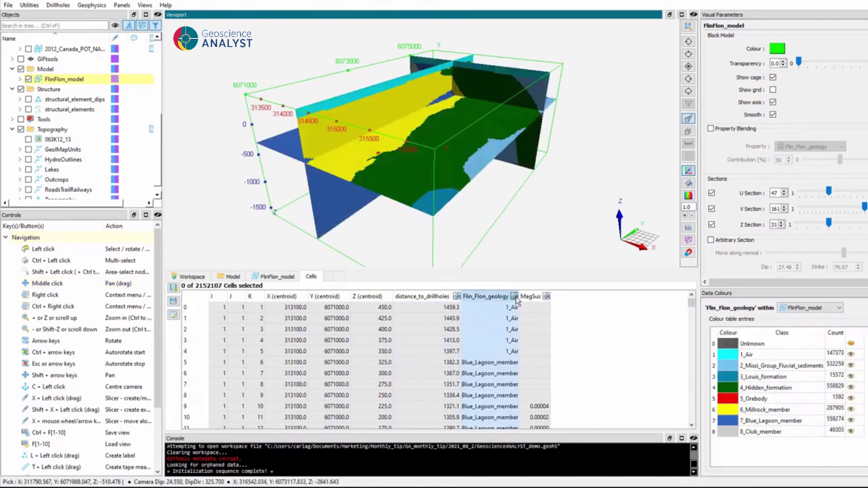
click(546, 296)
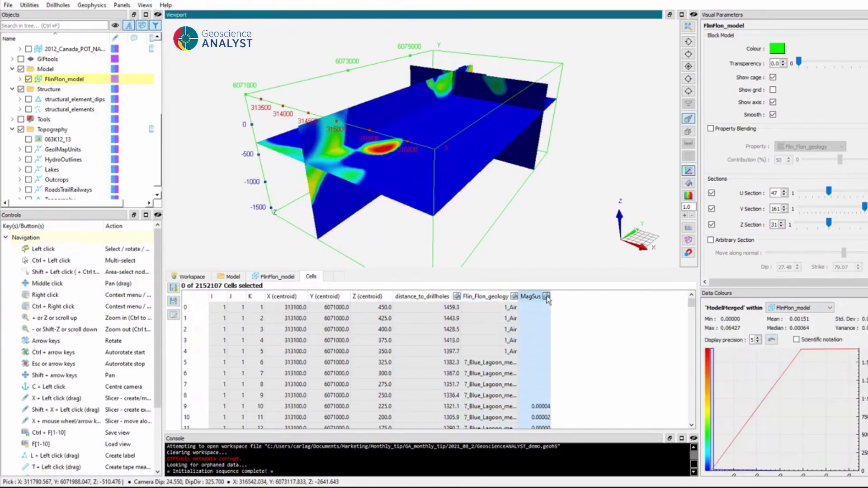
Step: Move the block model's section planes to U 54, V 116 and Z 36
drag(590, 220, 514, 212)
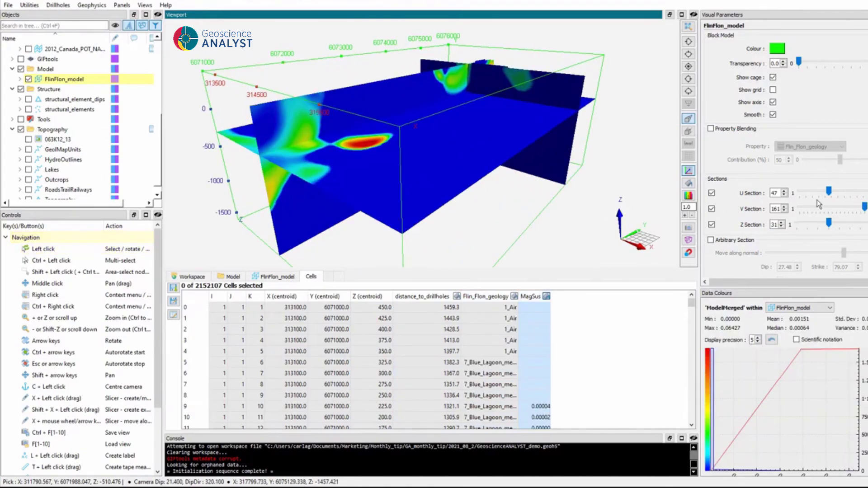
drag(829, 192, 848, 212)
click(838, 229)
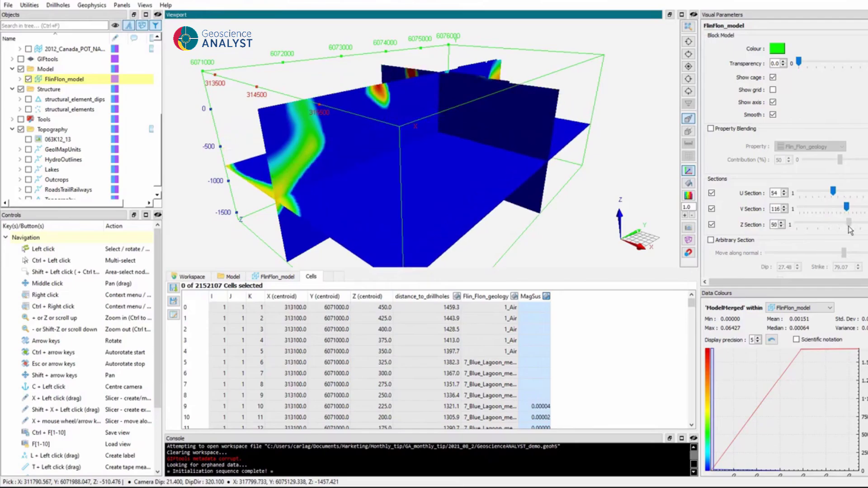
Step: Overlay the cell grid on the sections, then hide FlinFlon_model and expand the Geology group
click(774, 90)
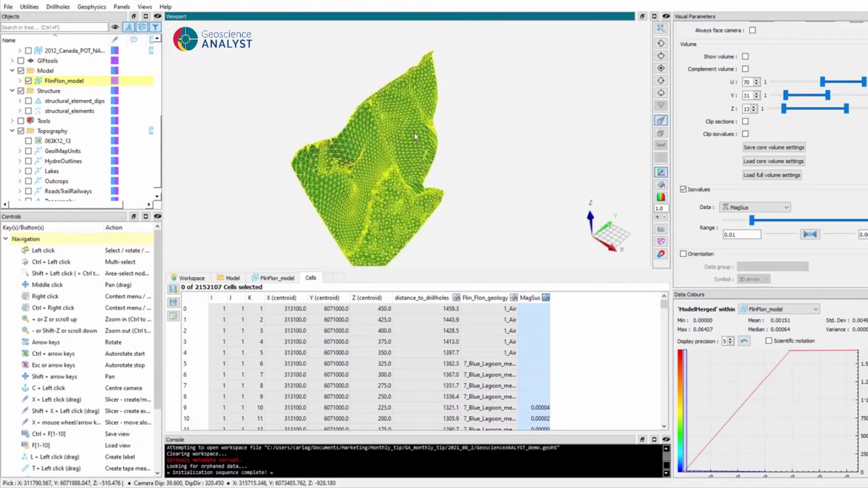
click(28, 81)
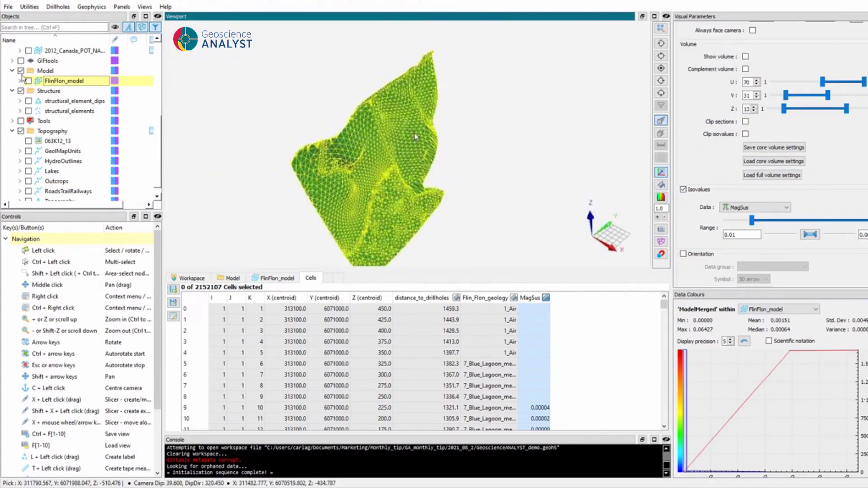
click(12, 70)
scroll(68, 103, up, 1)
scroll(68, 103, up, 5)
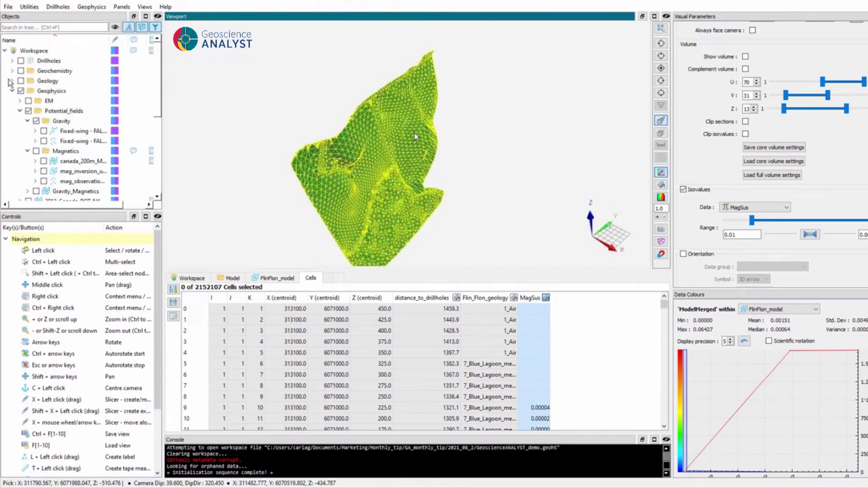
click(12, 81)
Step: Display the 4_Hidden_formation surface, recentre the view on it, and bring up its data table
click(63, 112)
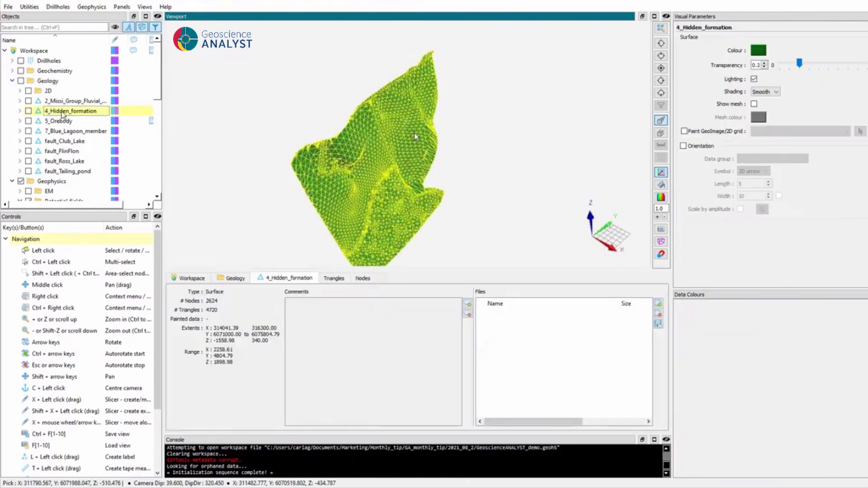
click(28, 111)
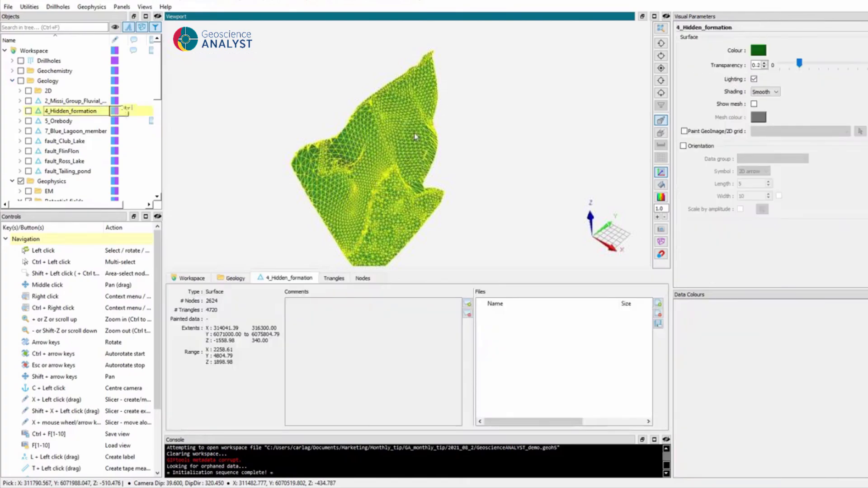
drag(414, 135, 335, 173)
middle_drag(335, 173, 370, 166)
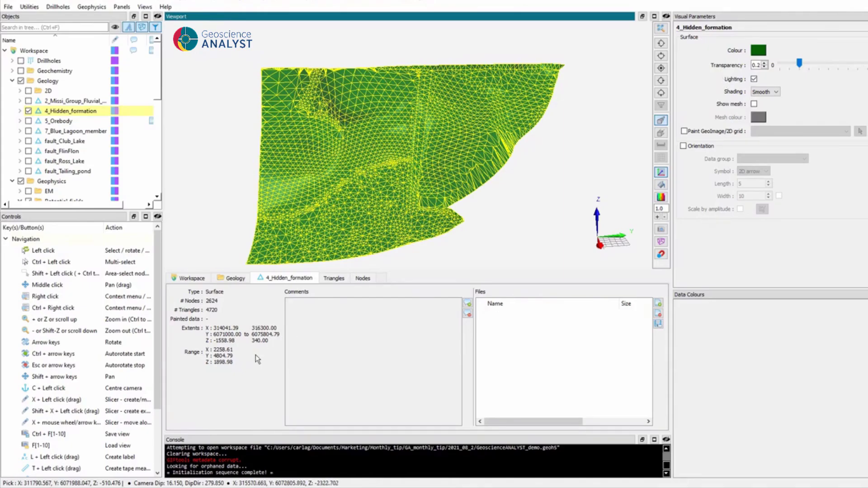
click(340, 279)
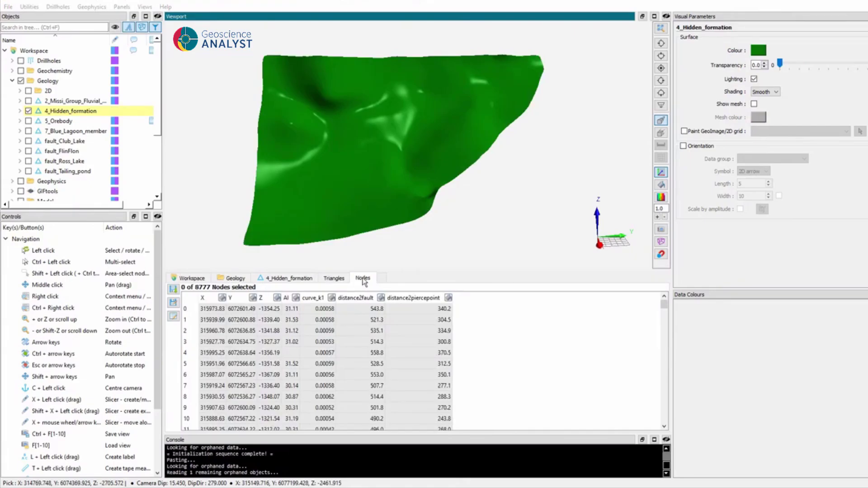
Step: Inspect picked surface nodes, then colour 4_Hidden_formation by distance2piercepoint (0.0 to 1331.5)
click(324, 137)
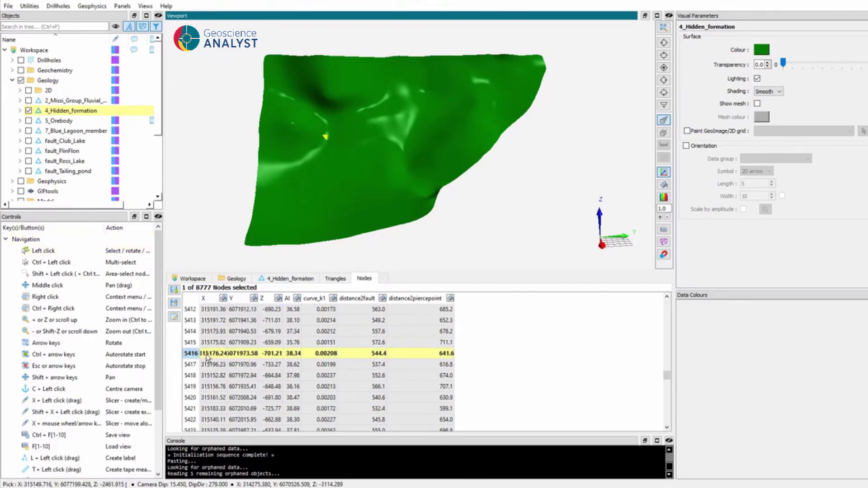
drag(191, 420, 186, 278)
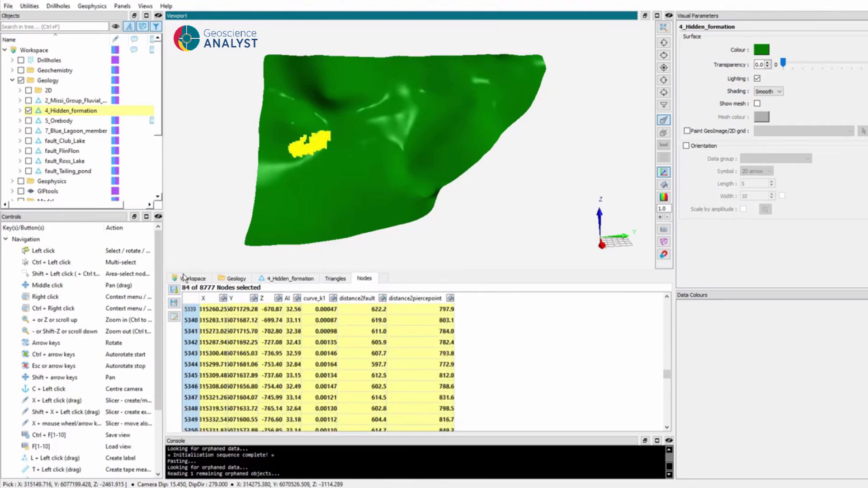
click(330, 136)
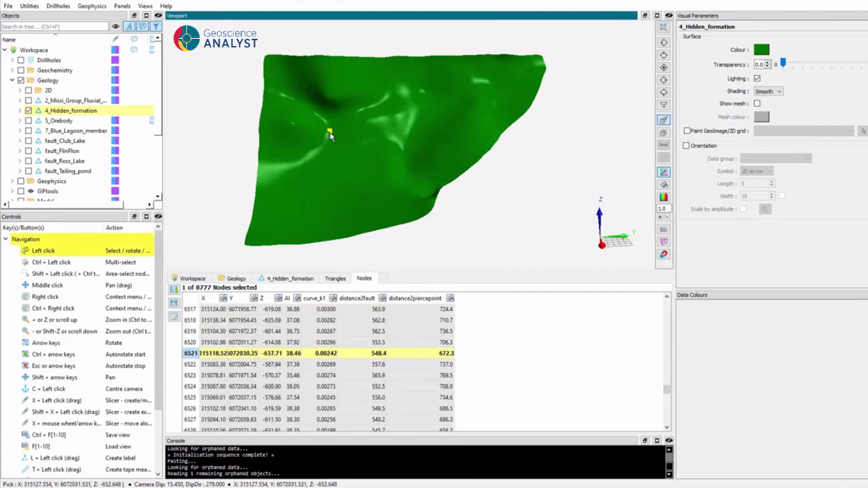
click(451, 300)
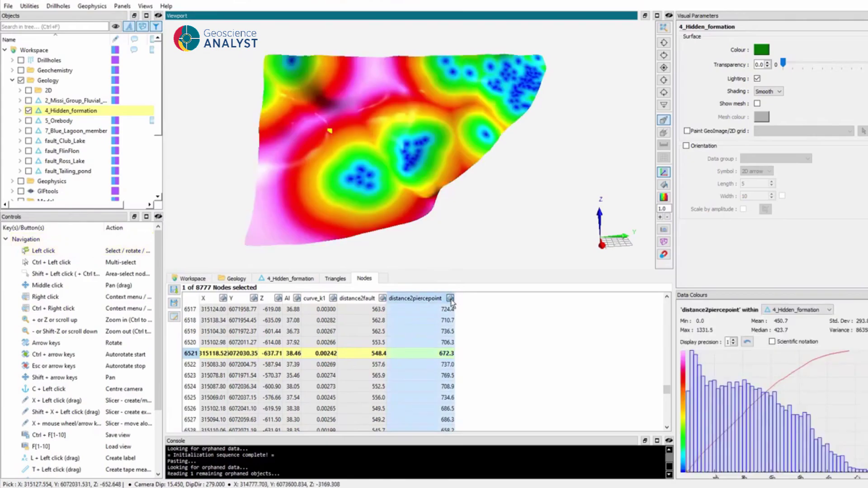
Step: Apply the crb_128 colour table and filter out distance2piercepoint values below 403.5
key(Down)
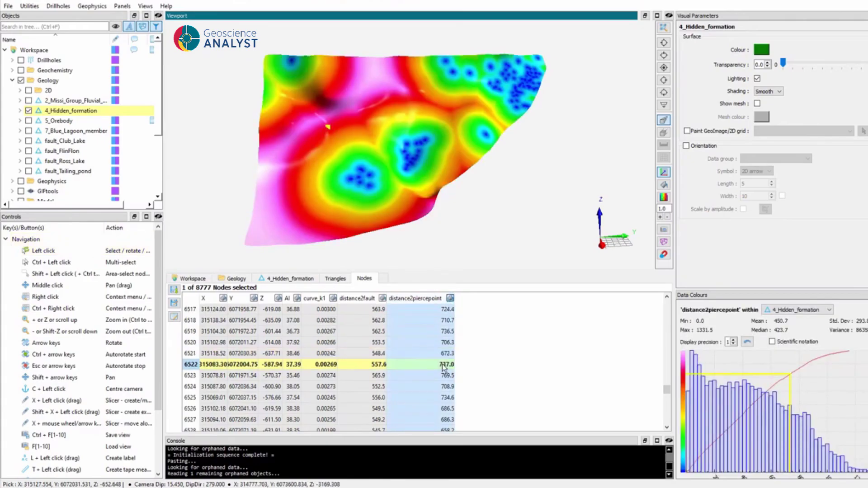
drag(743, 290, 737, 220)
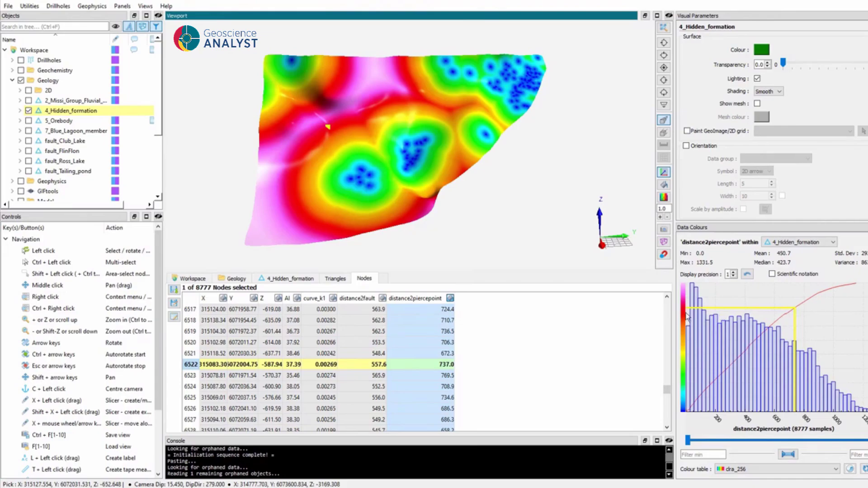
click(834, 469)
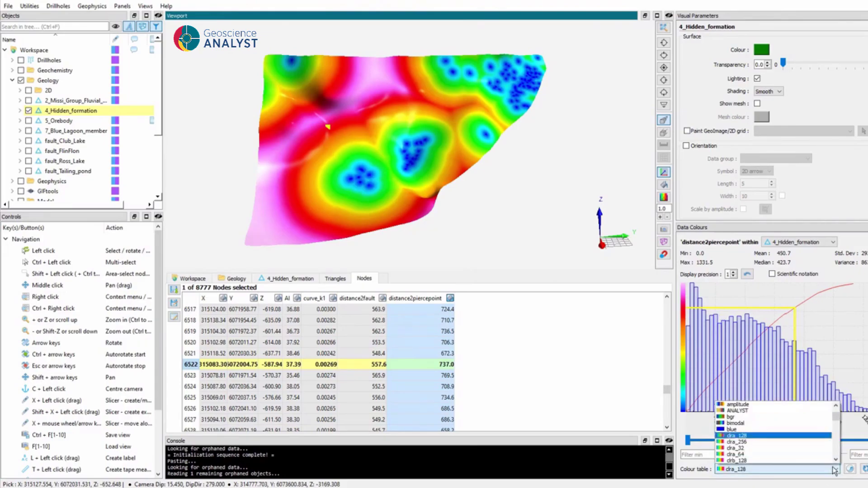
click(792, 449)
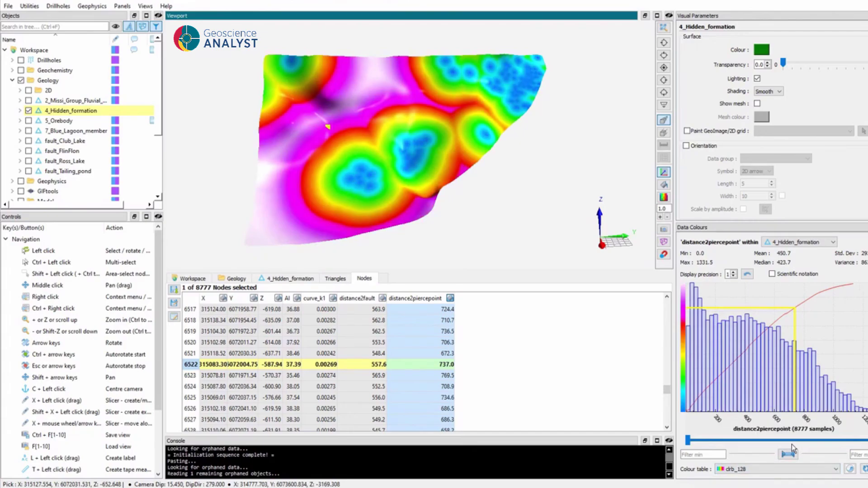
drag(688, 440, 752, 445)
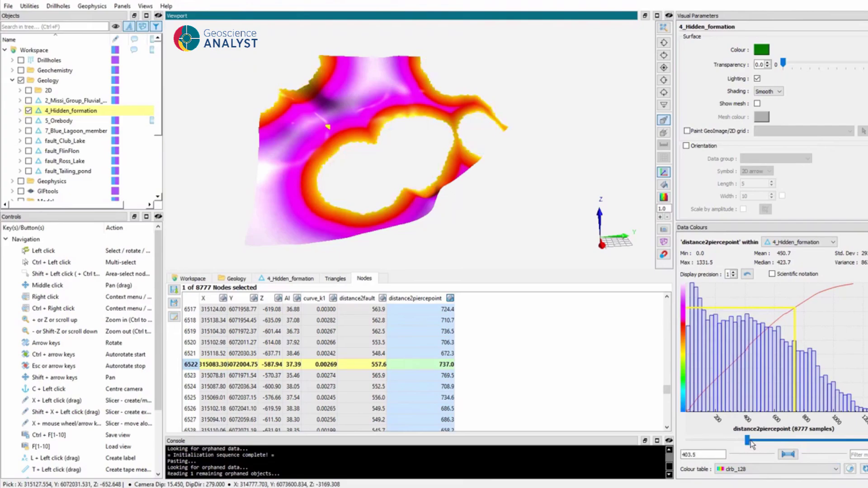
click(400, 90)
Step: Add an 'untested area' label with a leader line onto the surface and make it black
drag(401, 90, 558, 72)
text(untested area)
key(Return)
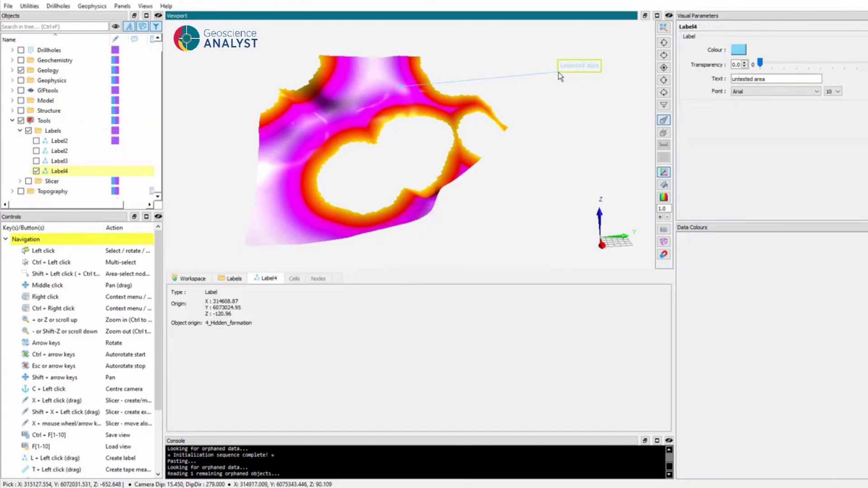
click(738, 49)
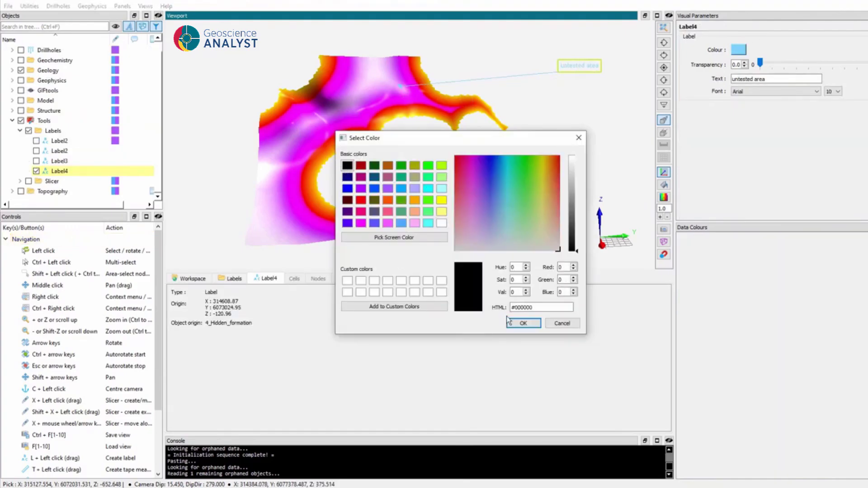
click(520, 323)
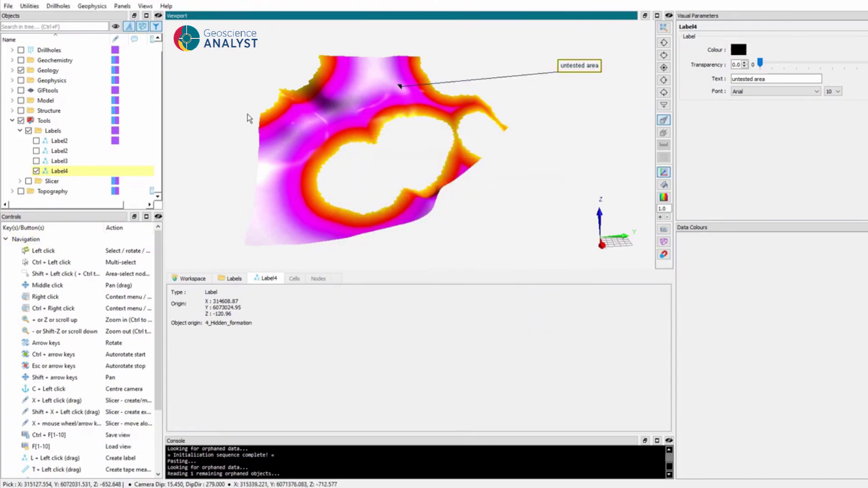
click(149, 6)
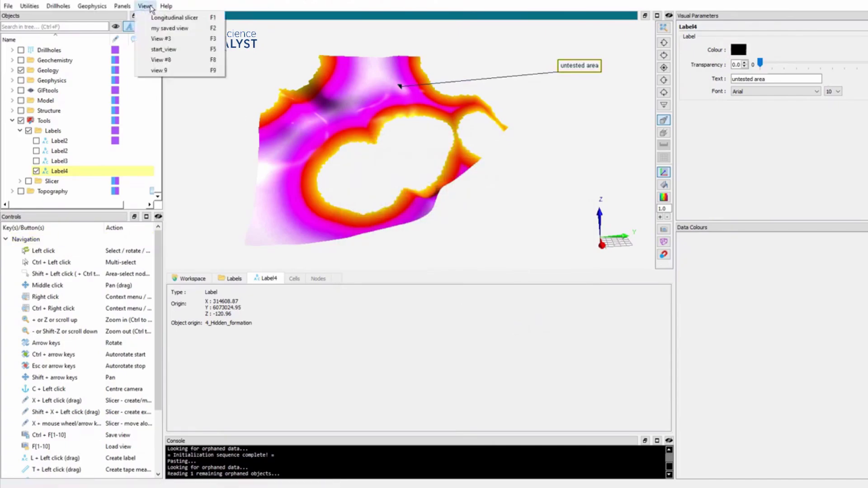
Step: Load saved view 9, slide the Quick slicer through the model, and measure a 1817.6-long line
click(183, 72)
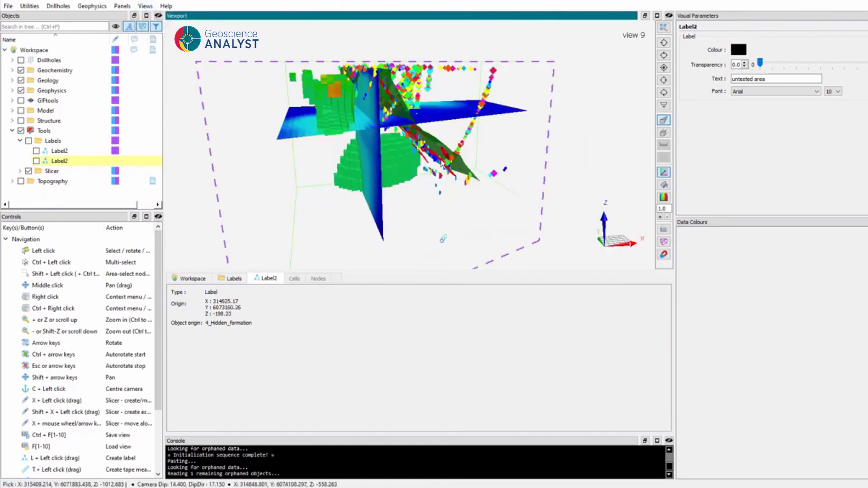
drag(442, 165, 454, 162)
click(368, 147)
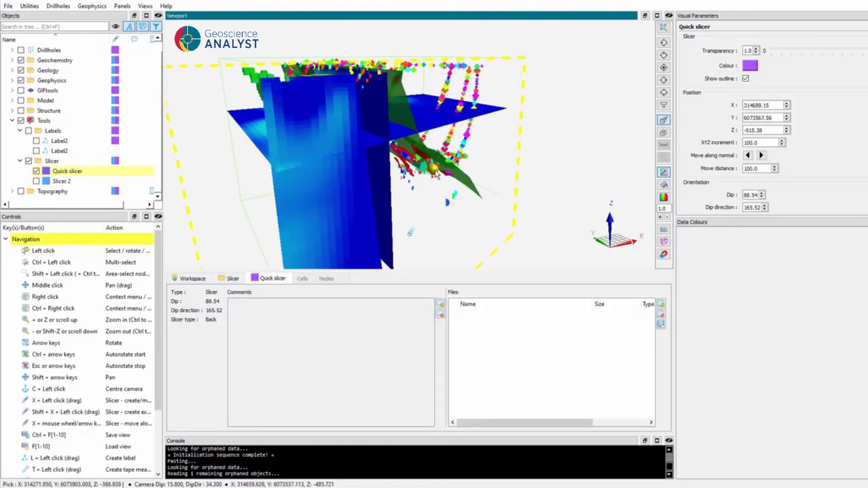
drag(368, 147, 394, 159)
drag(347, 171, 483, 106)
middle_drag(395, 138, 427, 144)
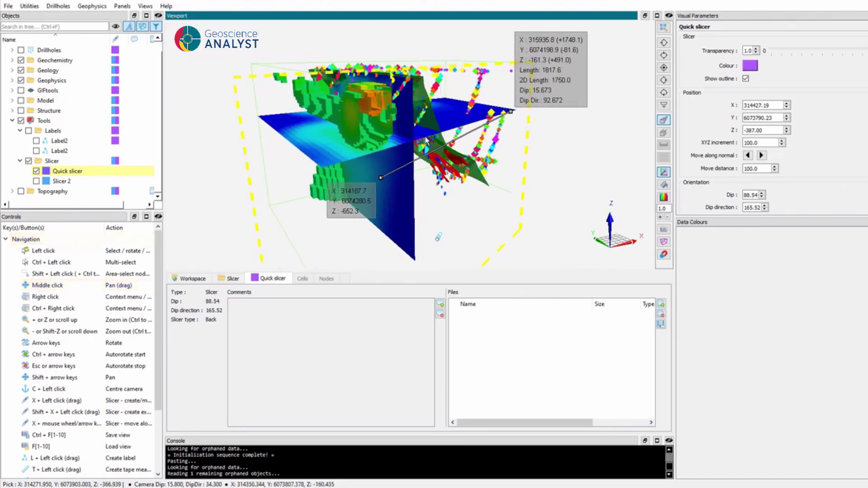